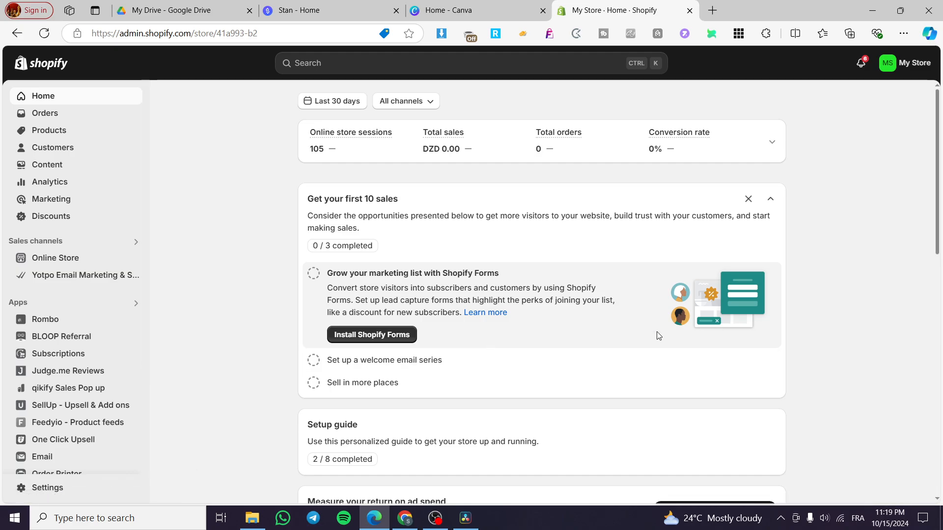
- Look at the store's product list and return to the admin home page
left_click(48, 131)
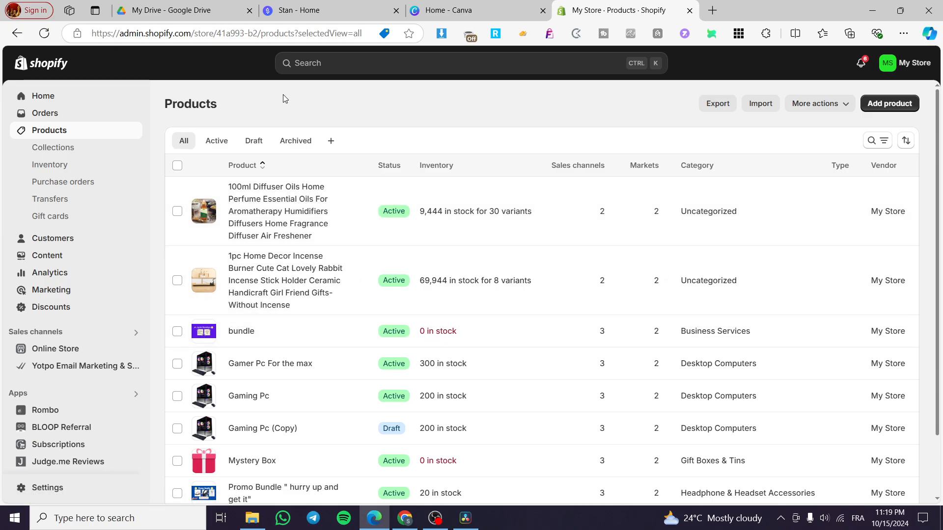
left_click(43, 95)
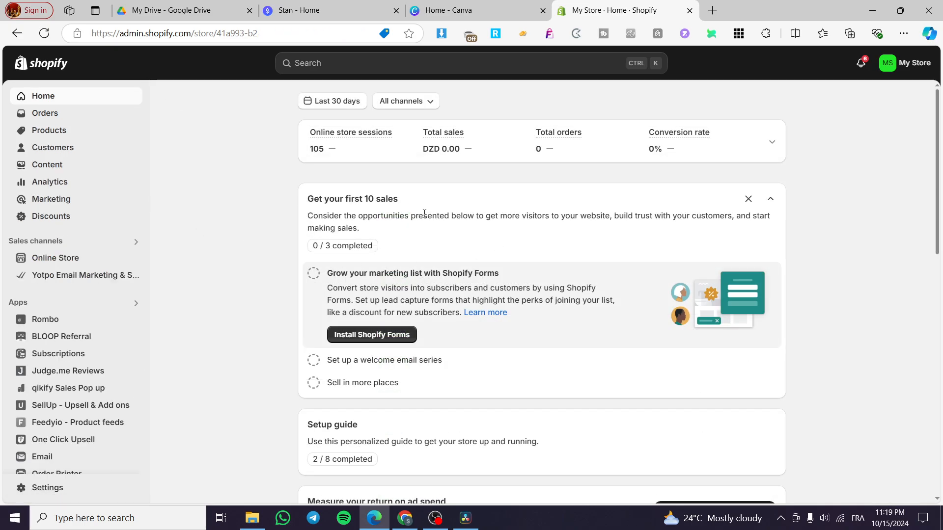
- Search the Shopify App Store for "Subscription" from the store admin
left_click(322, 69)
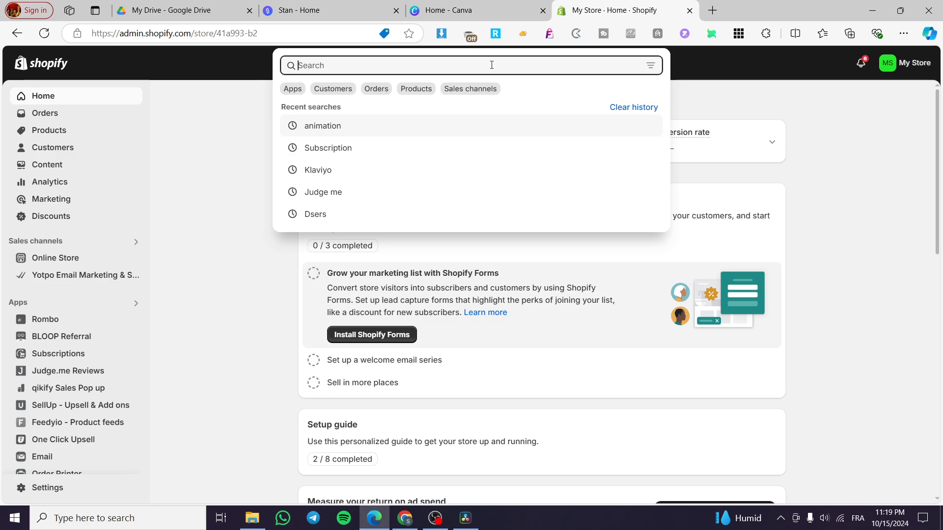
type("Subsc")
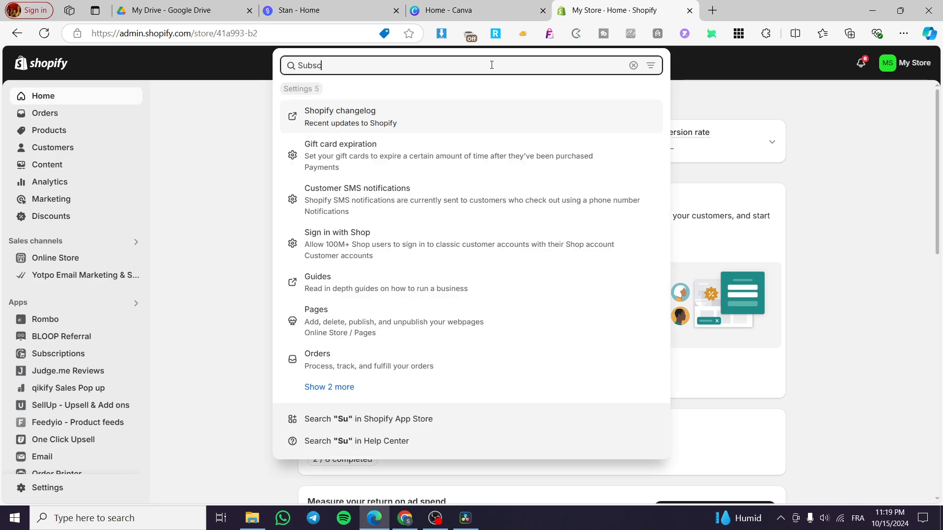
type("rit")
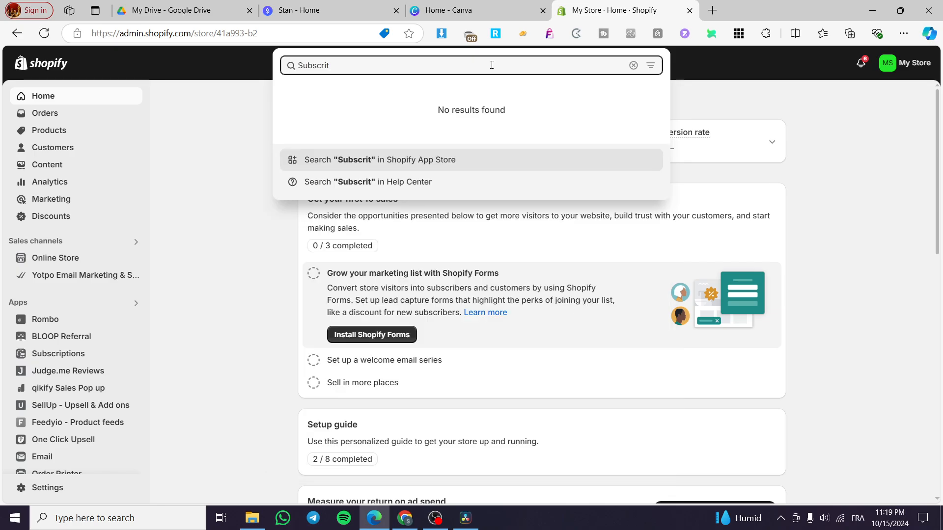
key("BackSpace")
type("ption")
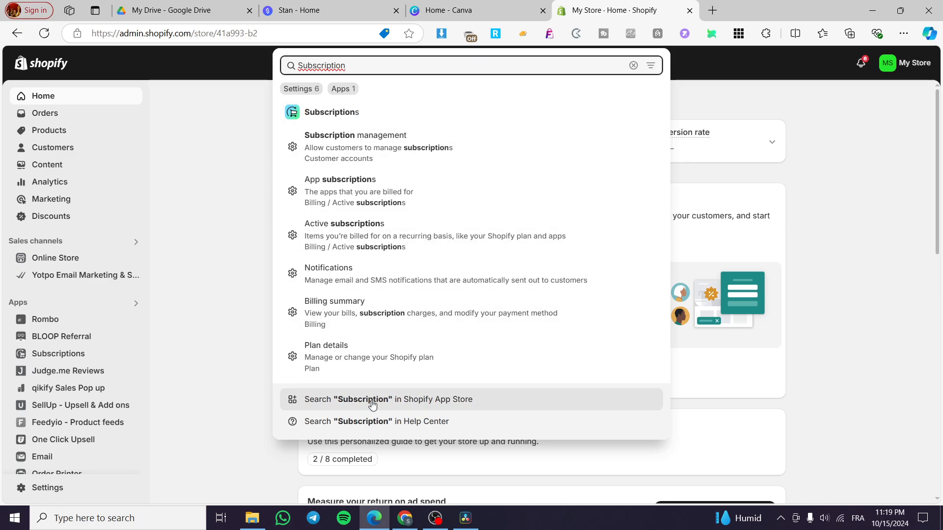
left_click(373, 401)
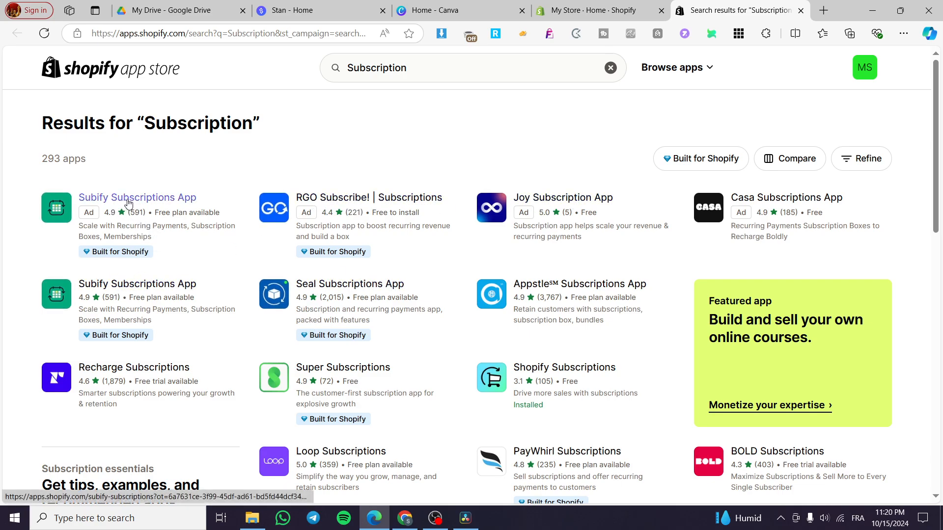
- Open the Shopify Subscriptions listing, check its pricing, and launch the installed app
scroll(413, 260, "down", 1)
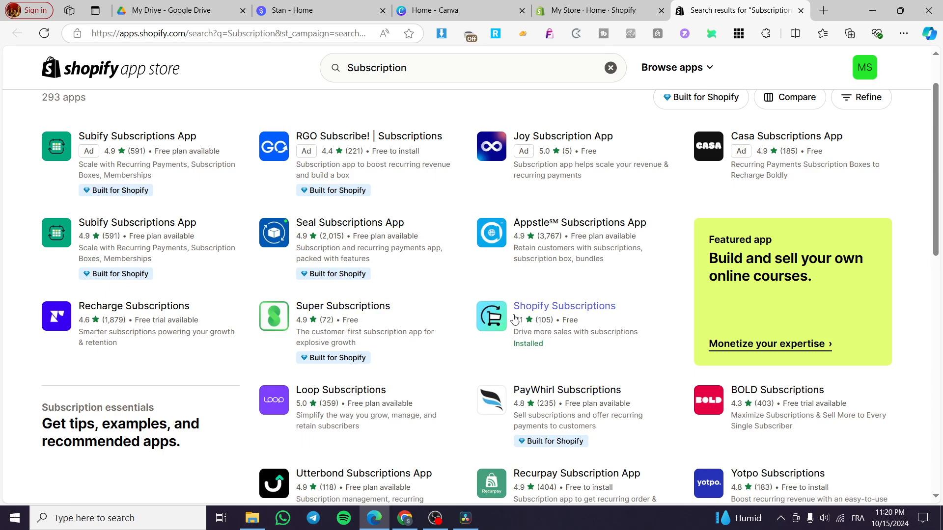
left_click(603, 312)
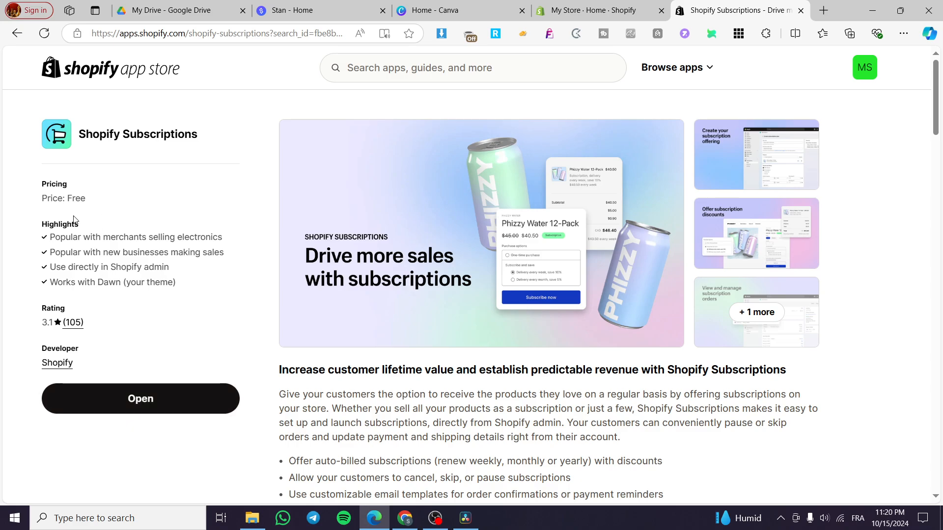
left_click_drag(86, 199, 42, 199)
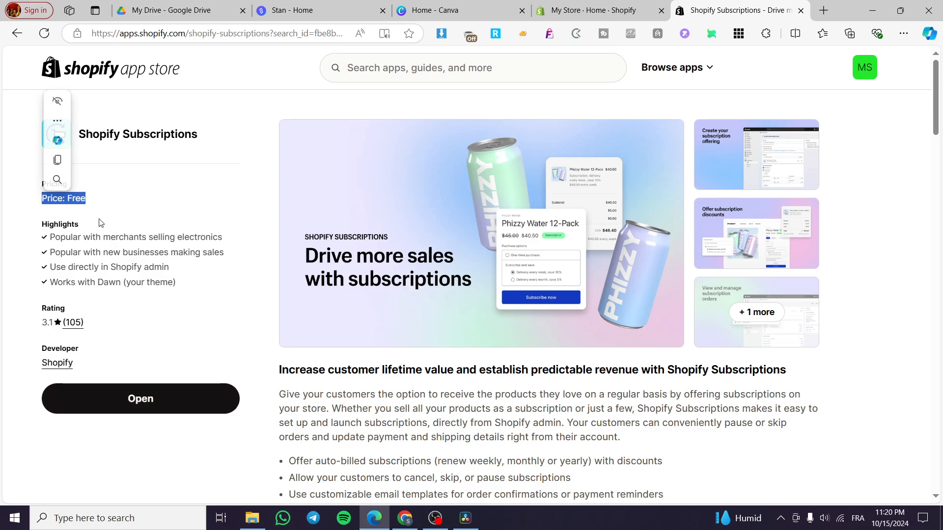
left_click(145, 228)
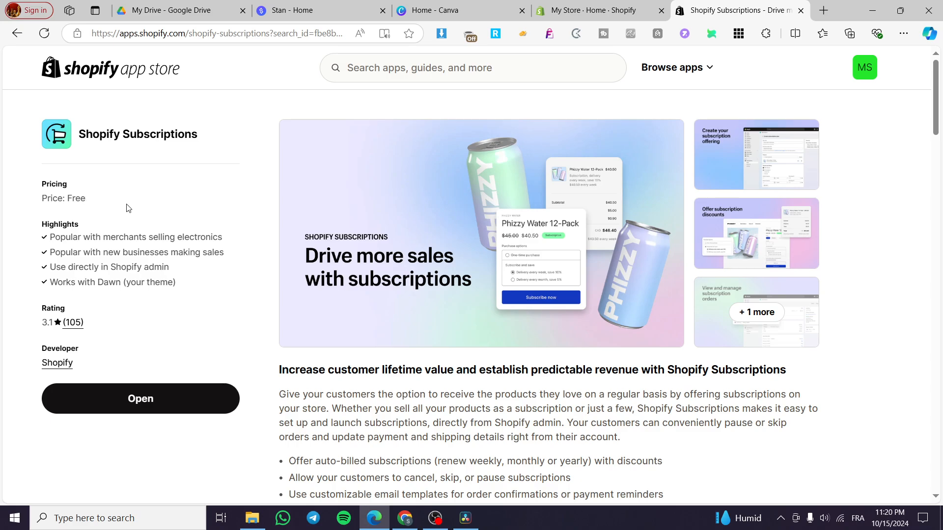
left_click(158, 400)
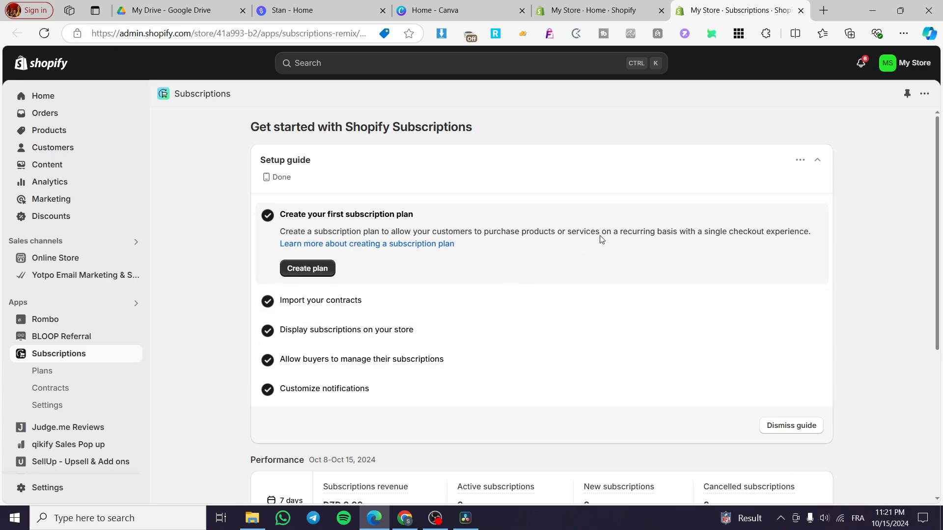
- Start a new subscription plan and add the "bundle" product to it
left_click(307, 269)
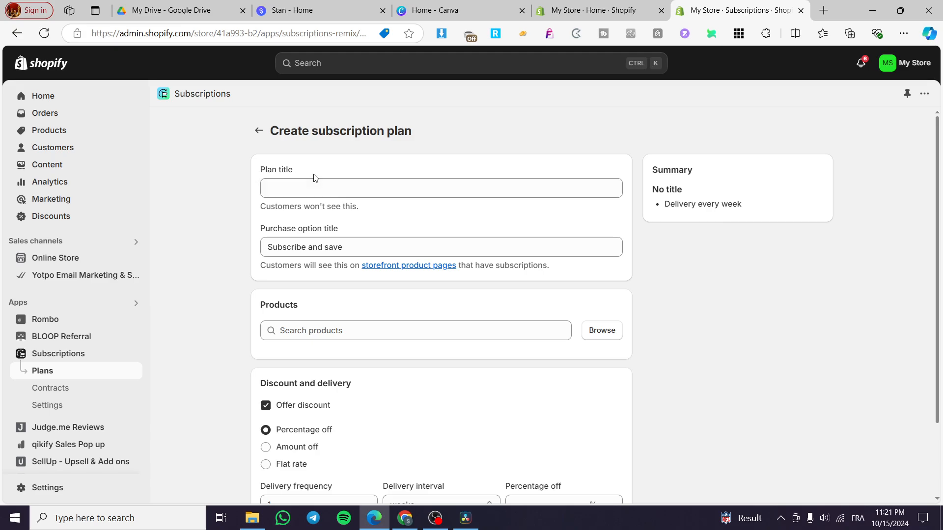
scroll(274, 263, "down", 1)
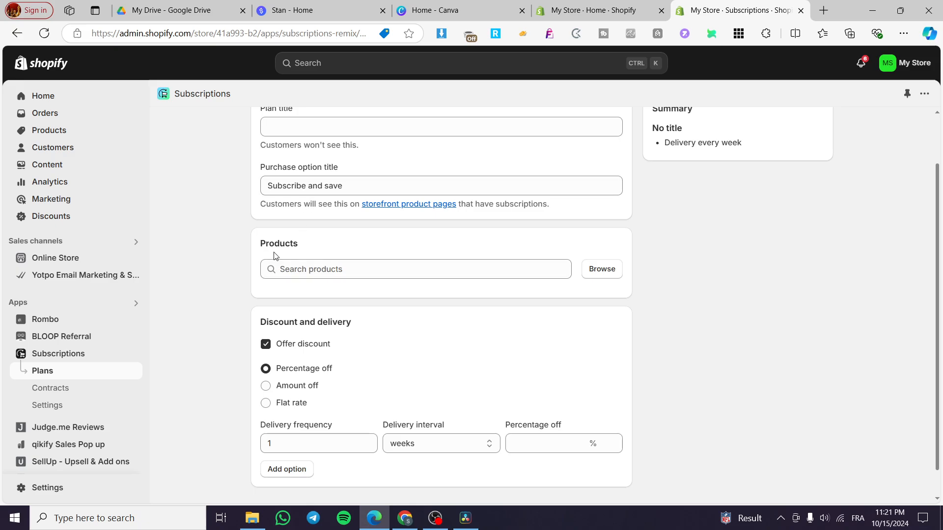
left_click(604, 269)
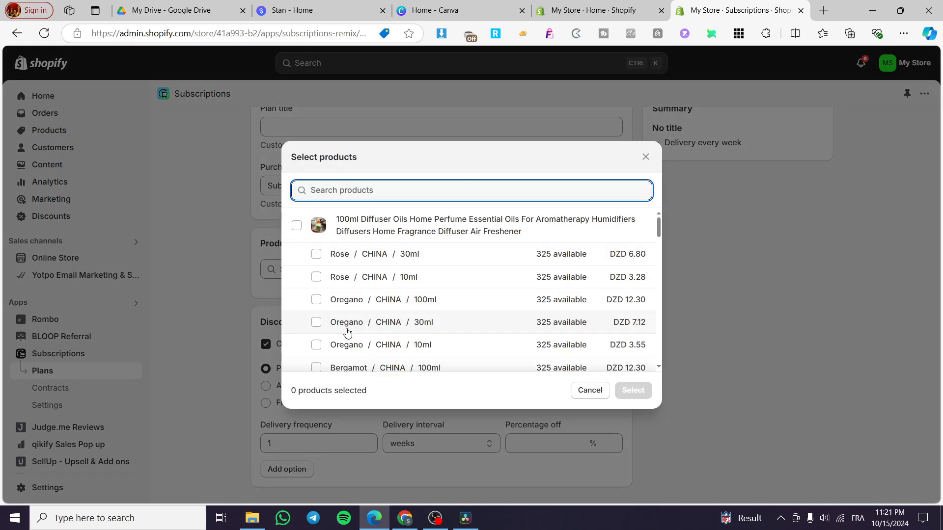
scroll(350, 282, "down", 10)
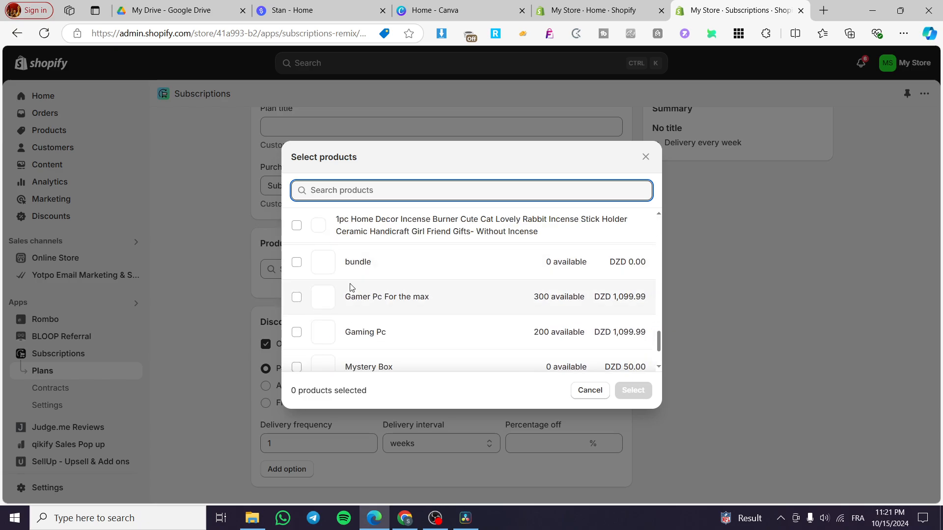
left_click(297, 263)
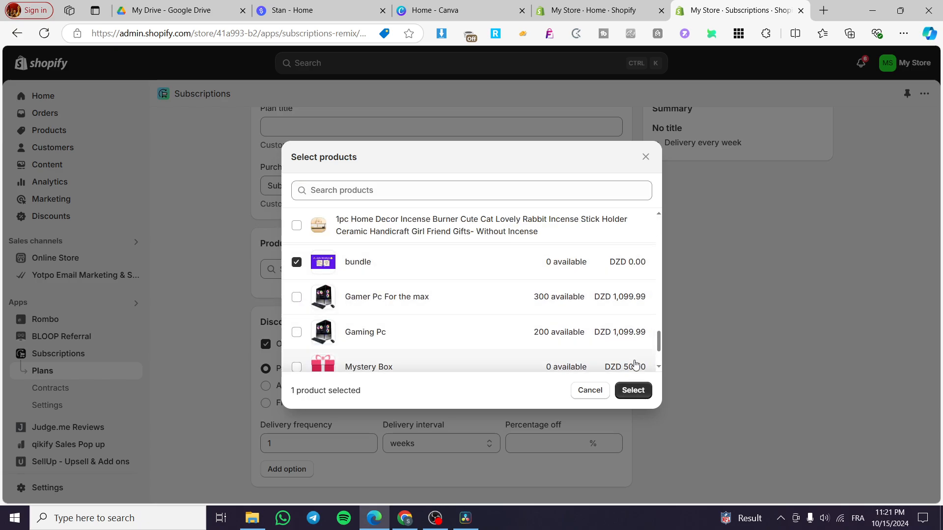
left_click(632, 390)
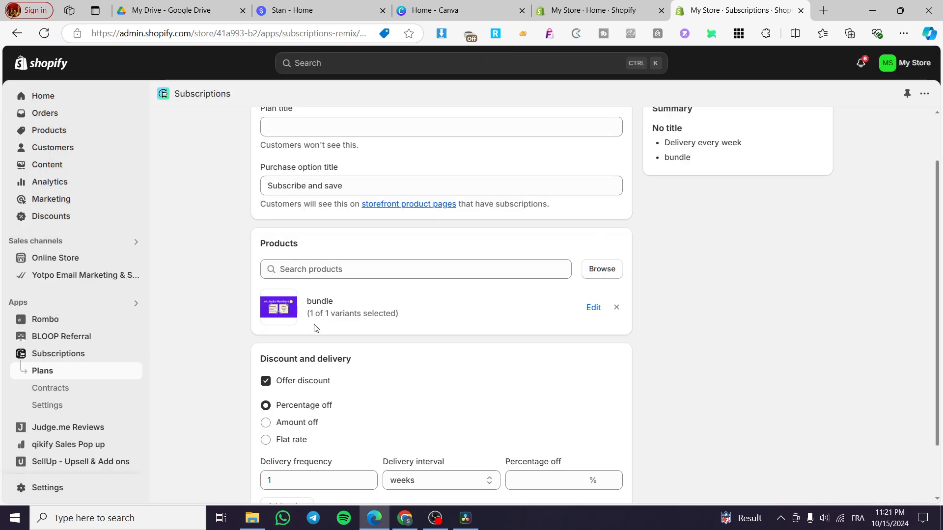
- Set the plan's delivery interval to months and its percentage discount to 10%
scroll(317, 327, "down", 1)
scroll(318, 328, "down", 1)
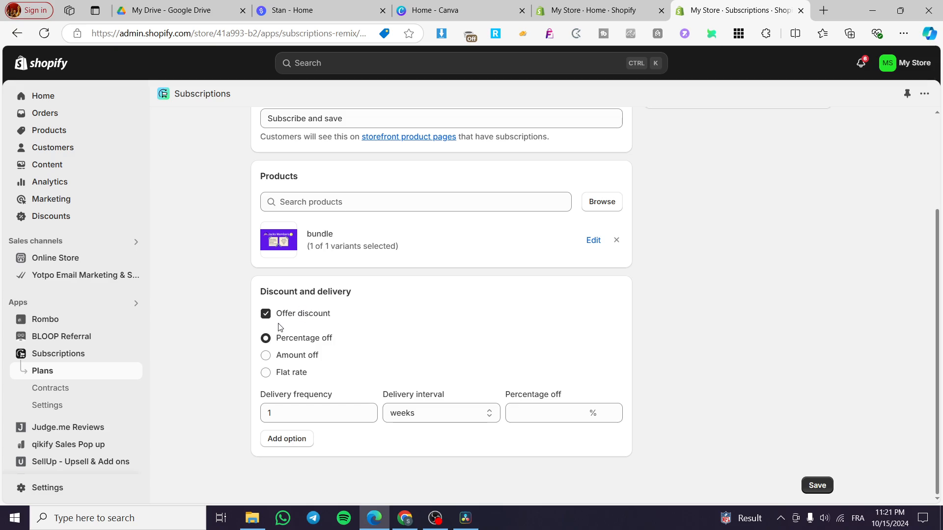
scroll(344, 309, "up", 3)
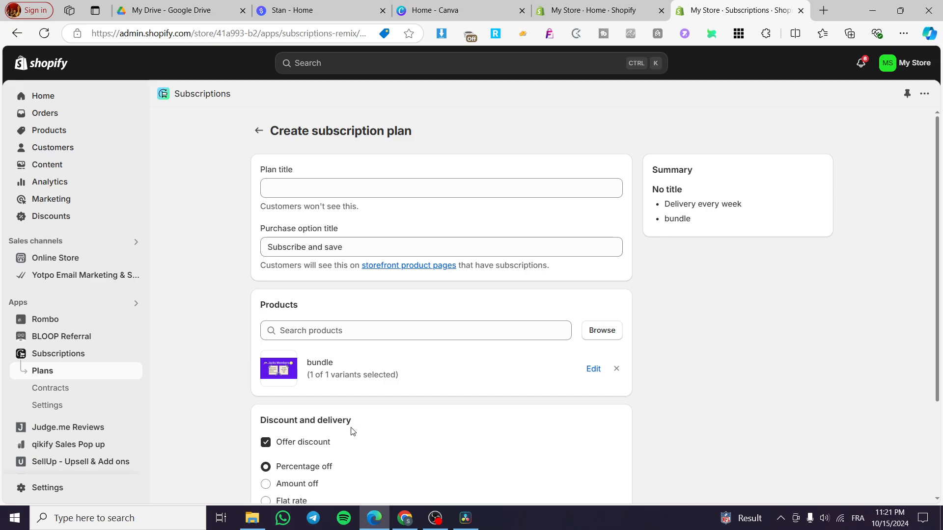
scroll(278, 367, "down", 3)
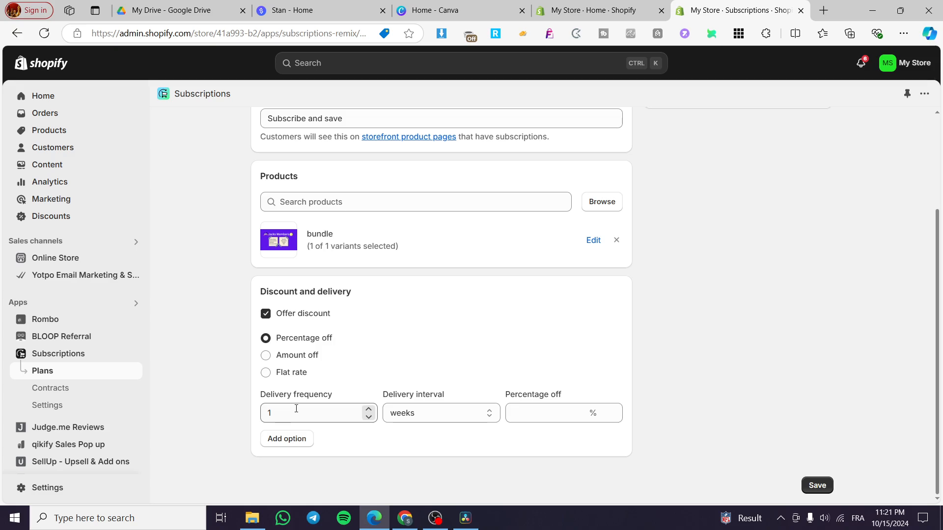
left_click(414, 414)
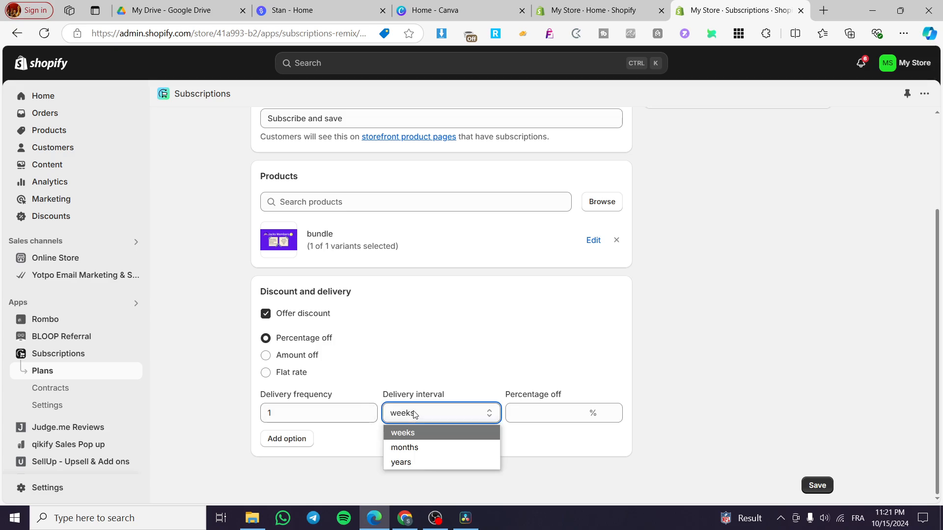
left_click(421, 445)
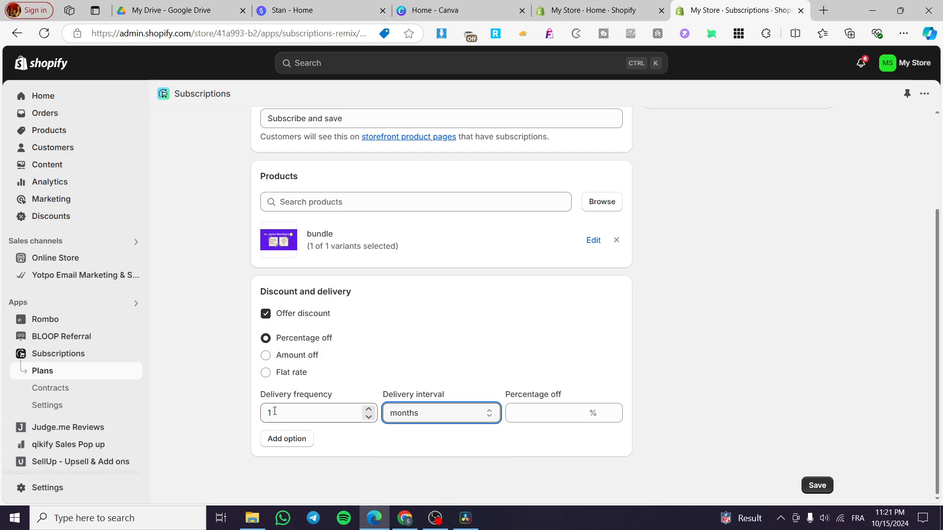
left_click(545, 418)
type("10")
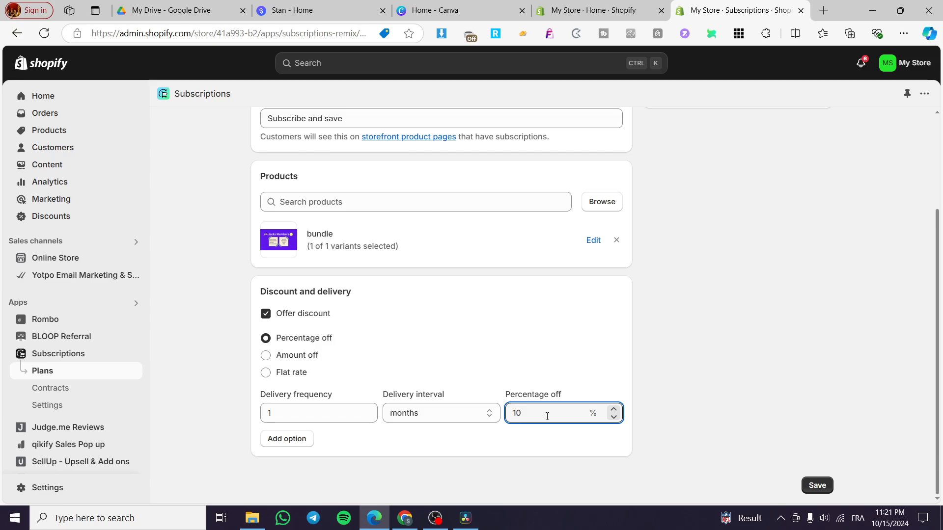
left_click(656, 371)
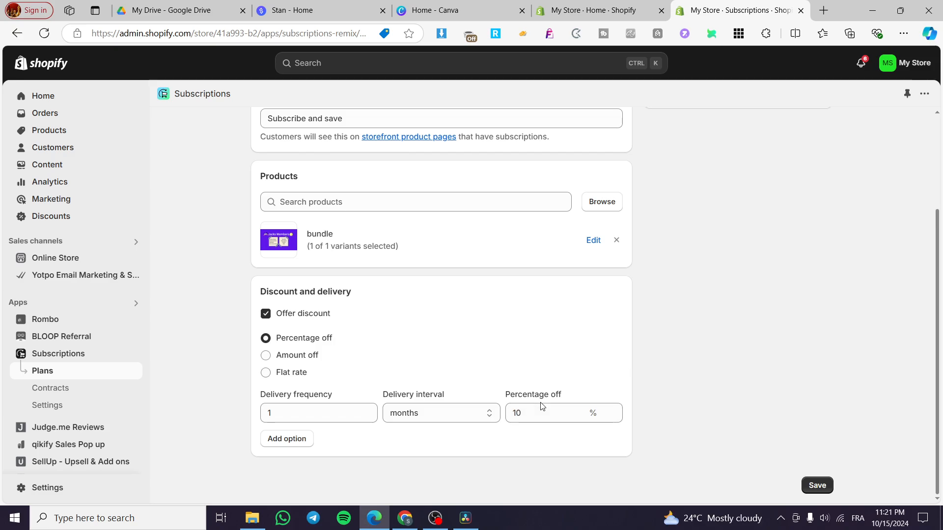
- Review the new plan's summary and settings, and leave it unsaved to view the existing subscription plans
scroll(739, 442, "up", 3)
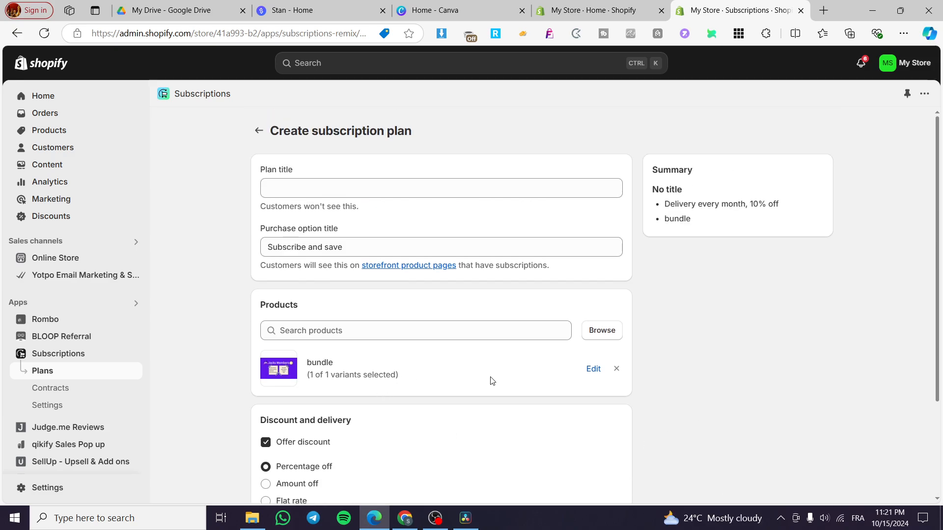
scroll(717, 424, "down", 3)
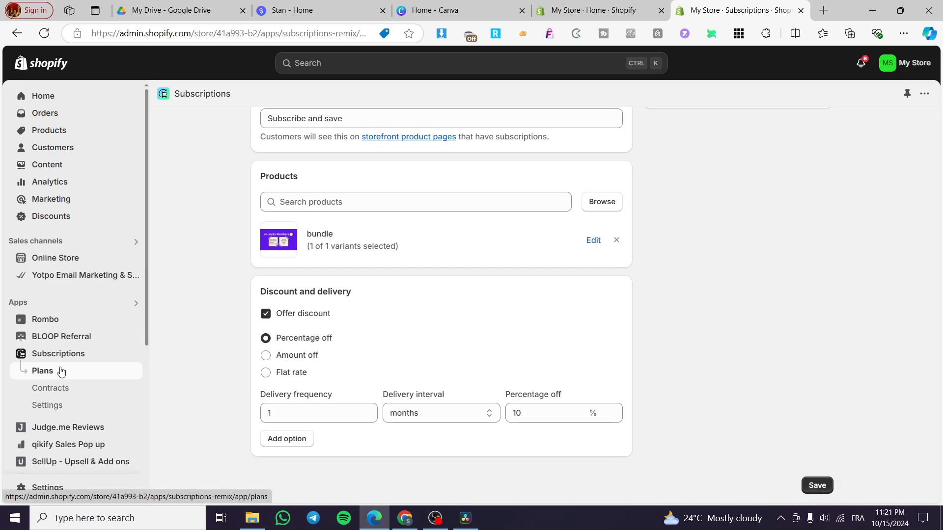
scroll(247, 173, "up", 3)
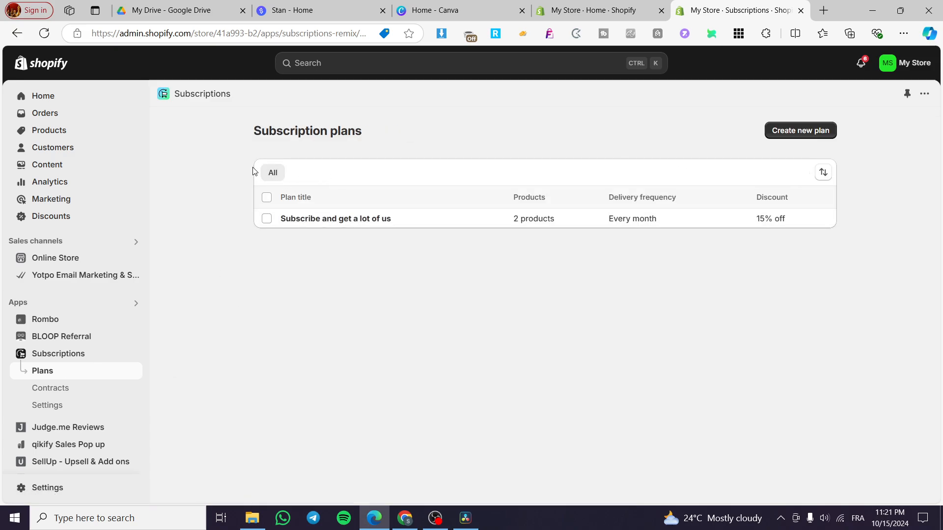
- View the CSV import dialog for subscription contracts from the setup guide and close it without adding a file
left_click(59, 359)
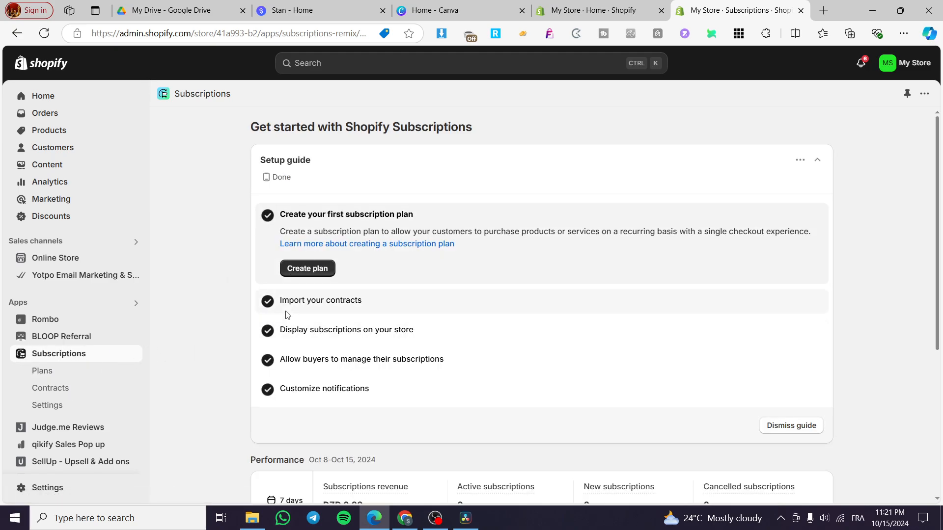
left_click(291, 305)
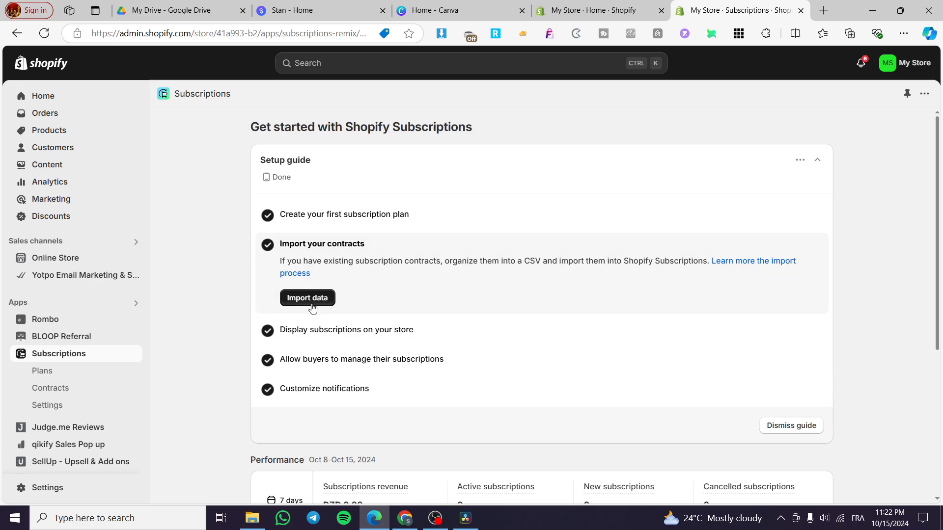
left_click(311, 306)
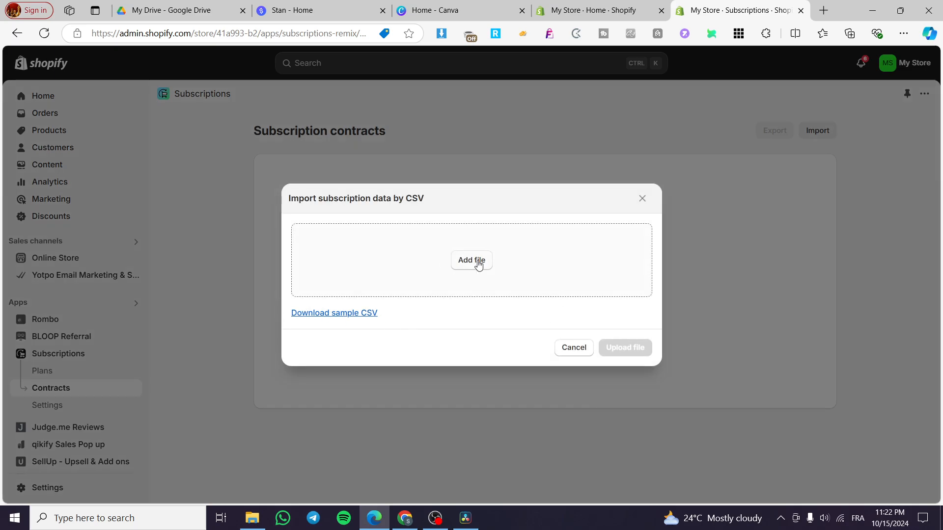
left_click(640, 206)
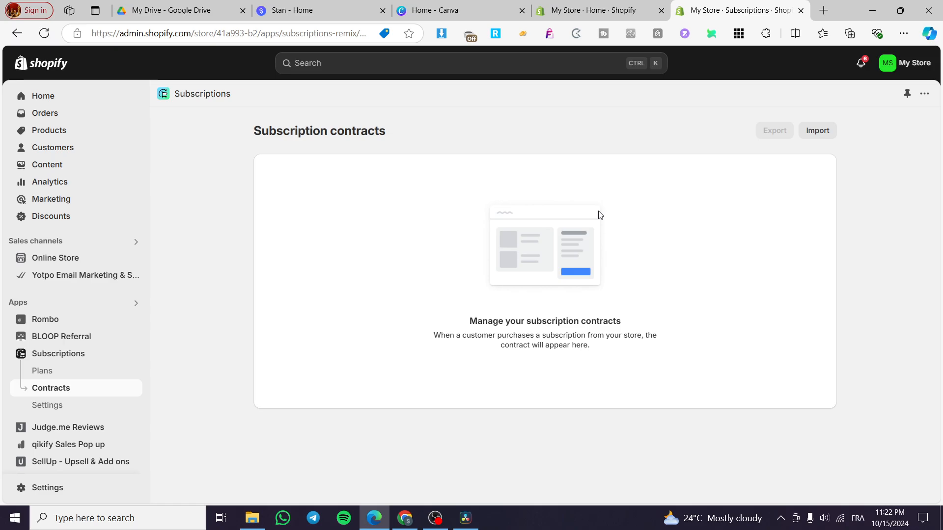
- Return to the Subscriptions setup guide and launch the subscription widget installation in the store's theme editor
left_click(58, 358)
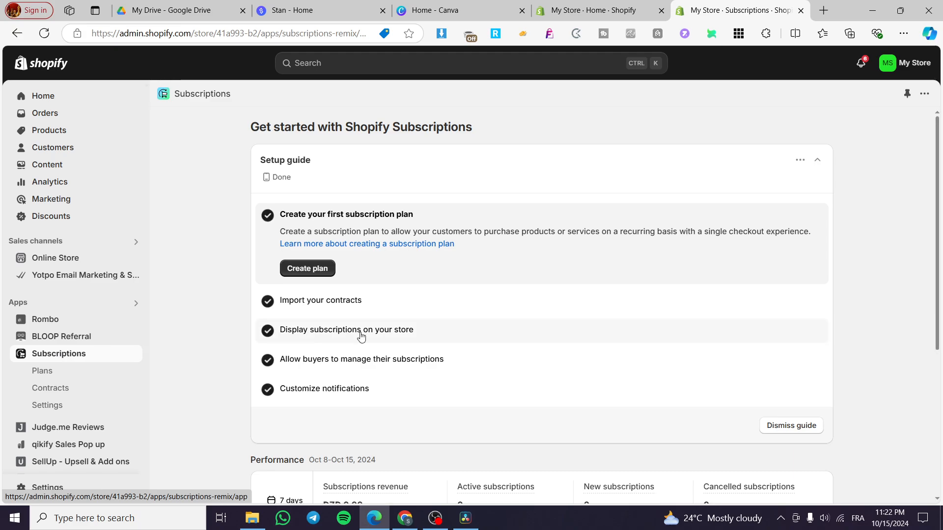
left_click(357, 330)
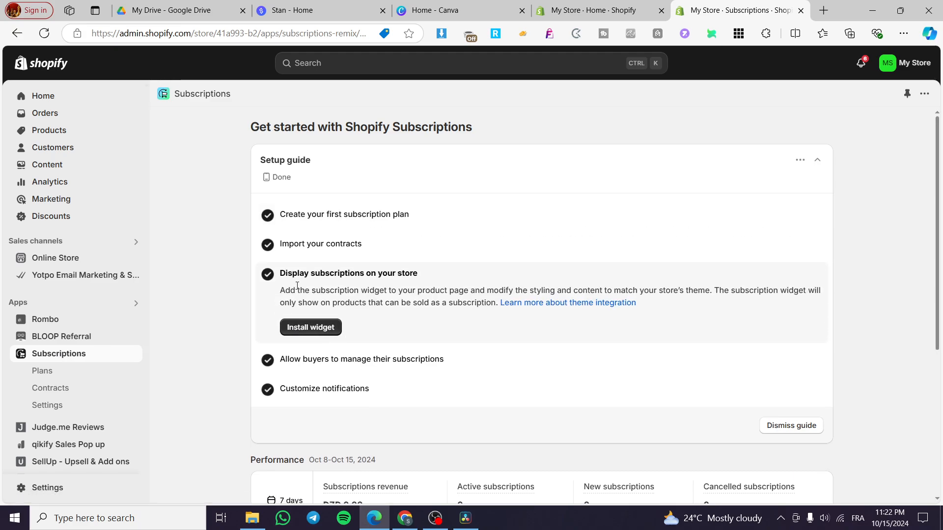
left_click(309, 334)
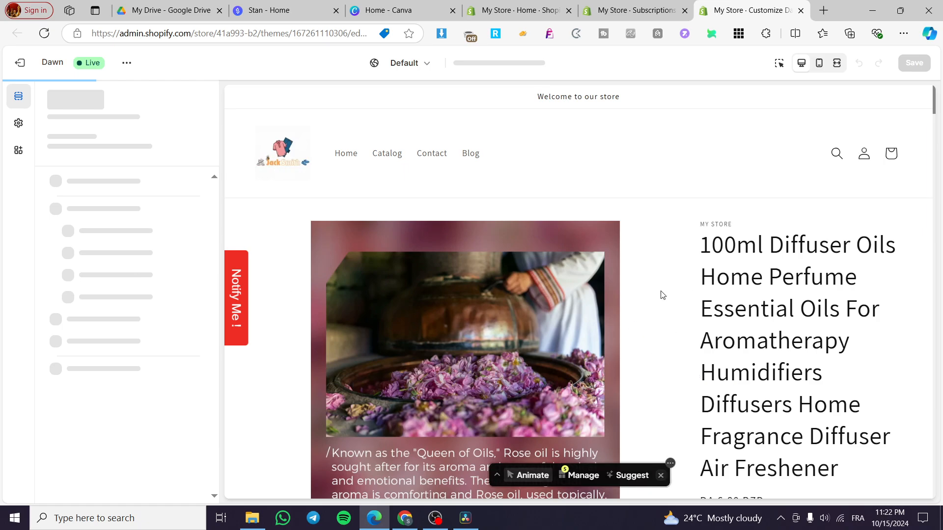
- Check the subscription purchase options in the product page preview and dismiss the notice about the added widget
scroll(801, 285, "down", 10)
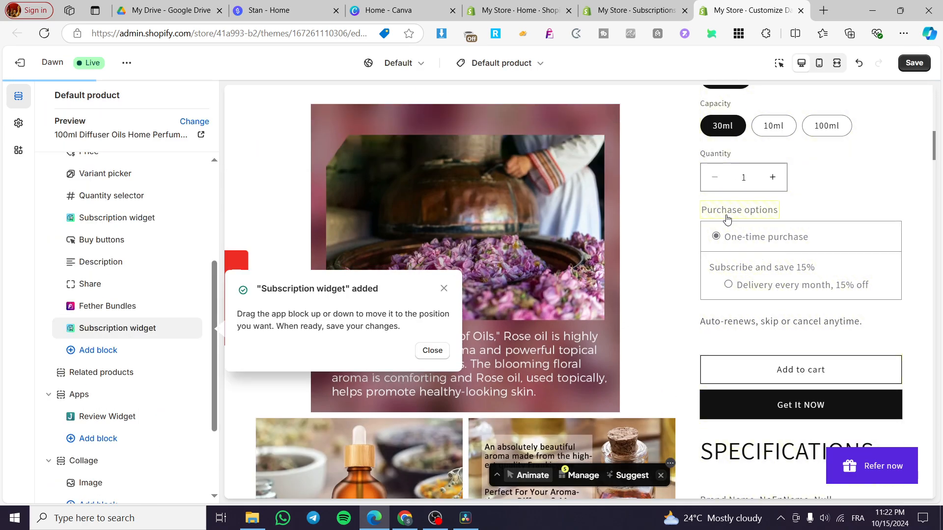
scroll(689, 233, "down", 6)
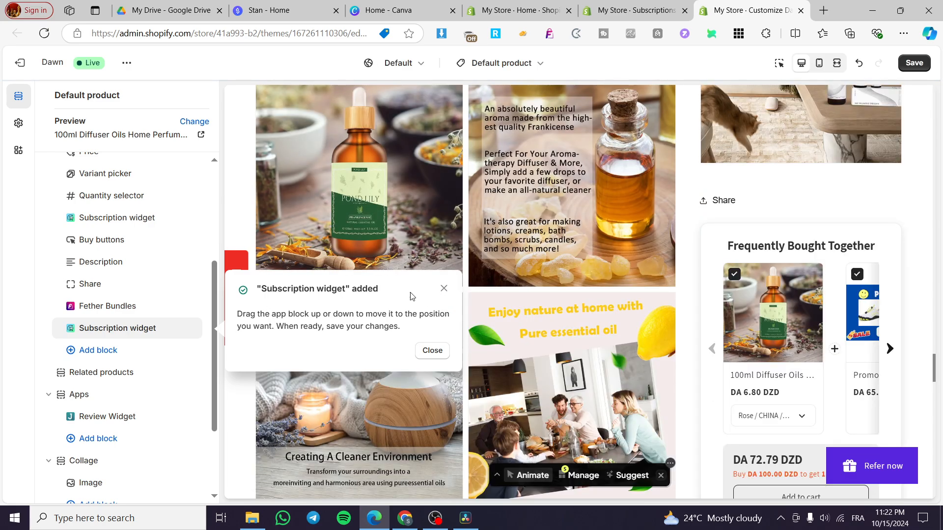
left_click(443, 290)
- Review the color, border, supporting text and subscription policy settings of the Subscription widget block below Fether Bundles, and return to the block list
left_click(166, 326)
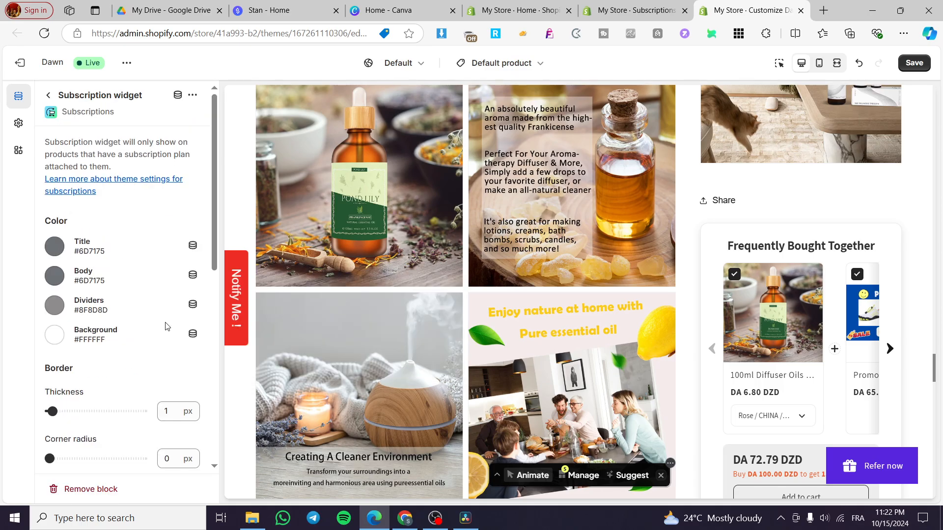
left_click(48, 95)
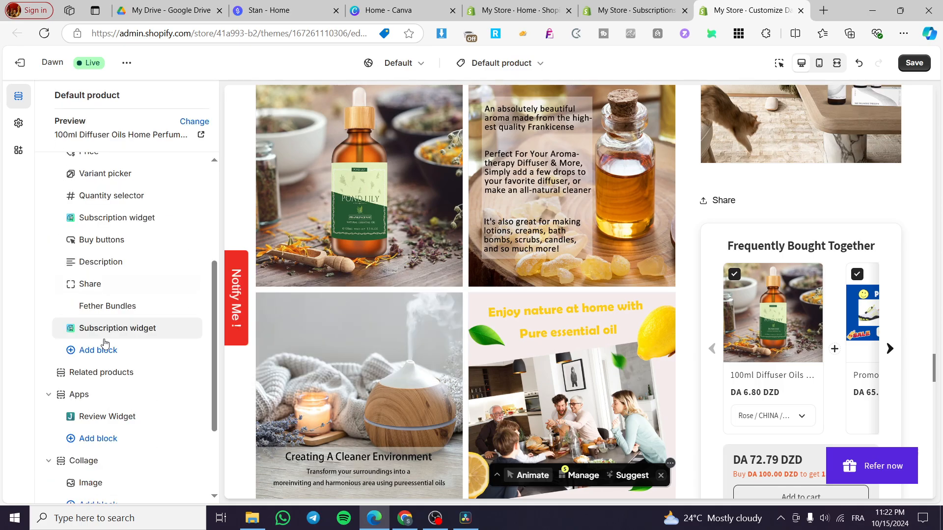
left_click(82, 329)
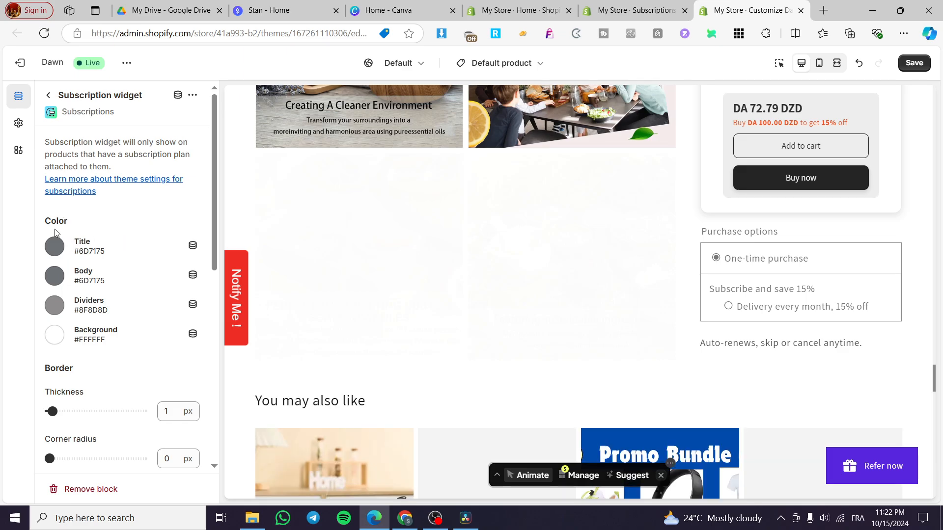
scroll(113, 290, "down", 1)
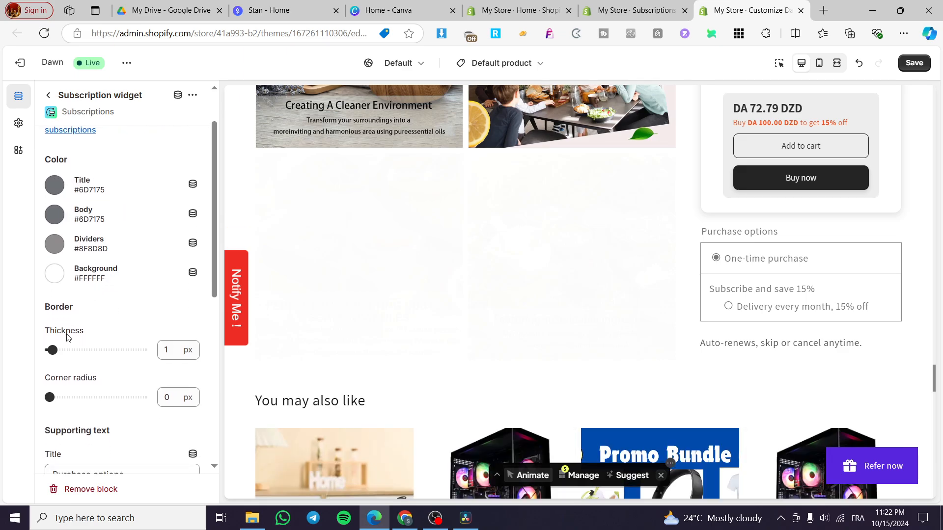
scroll(71, 349, "down", 4)
scroll(65, 296, "up", 3)
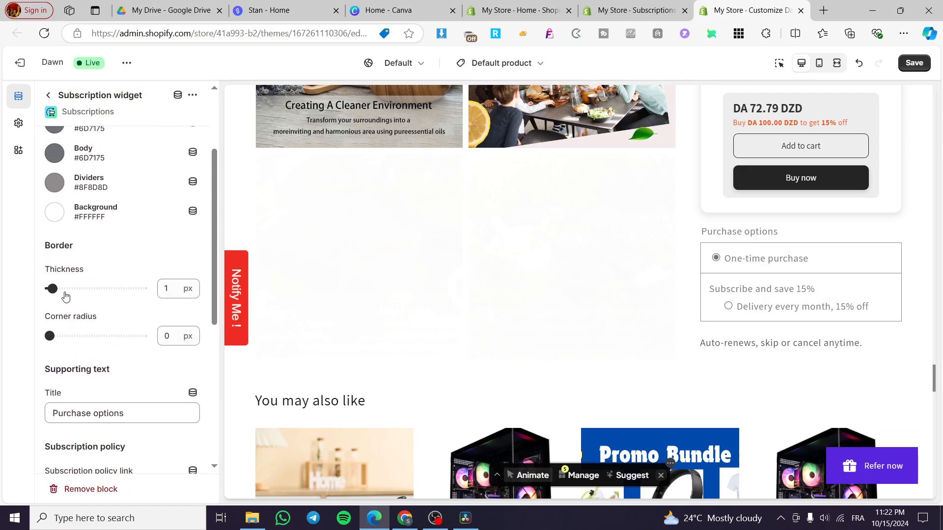
scroll(79, 310, "down", 5)
scroll(80, 331, "up", 7)
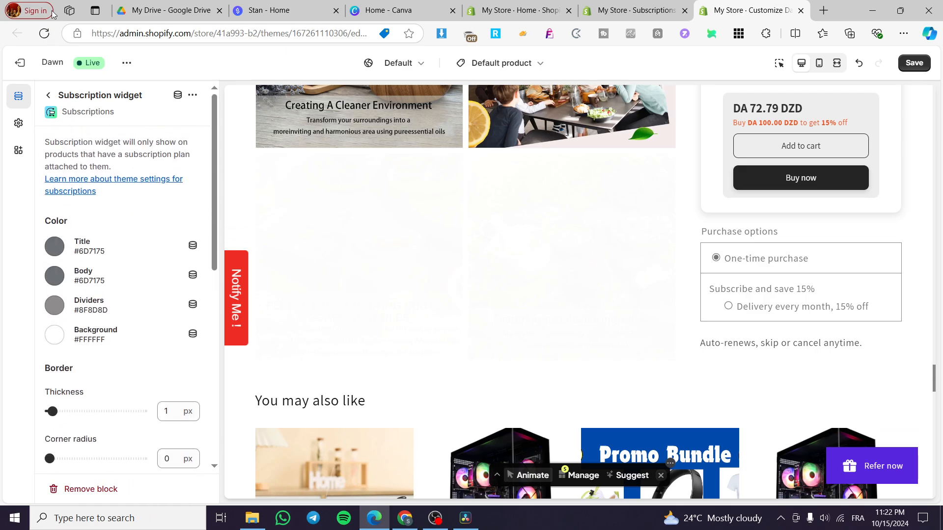
left_click(48, 94)
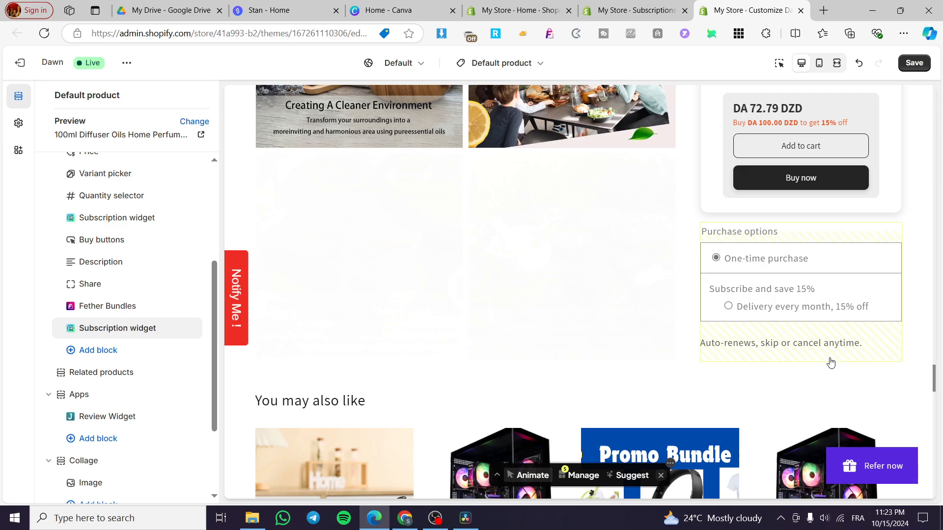
- Save the Default product template with the added Subscription widget and leave the theme editor for the Subscriptions setup guide
left_click(915, 63)
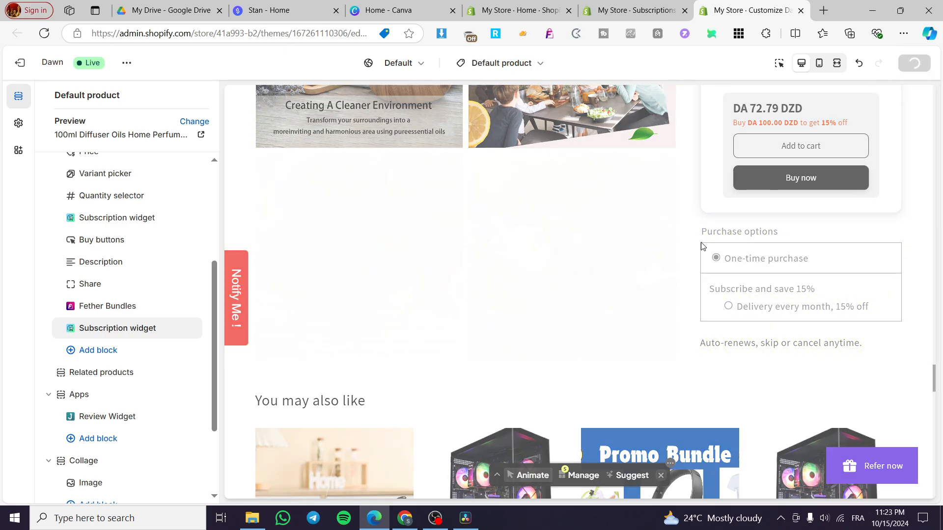
left_click(802, 11)
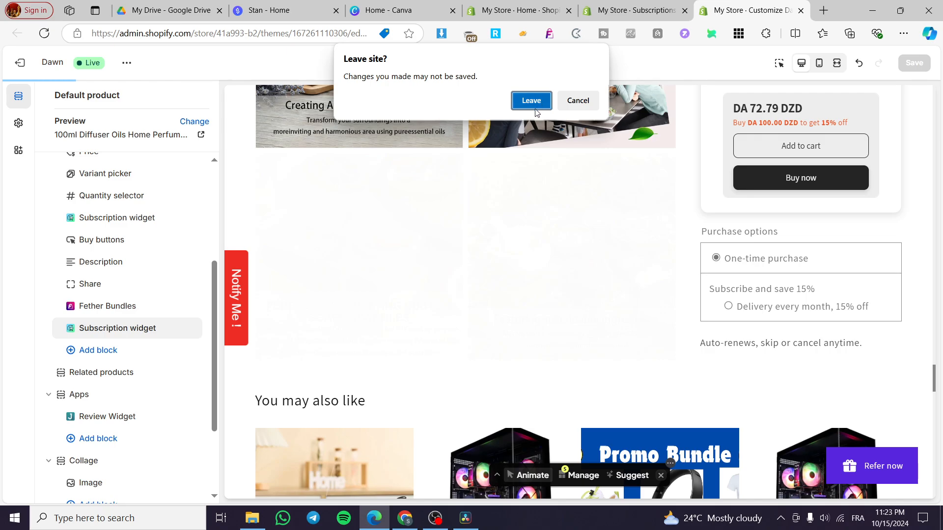
left_click(533, 102)
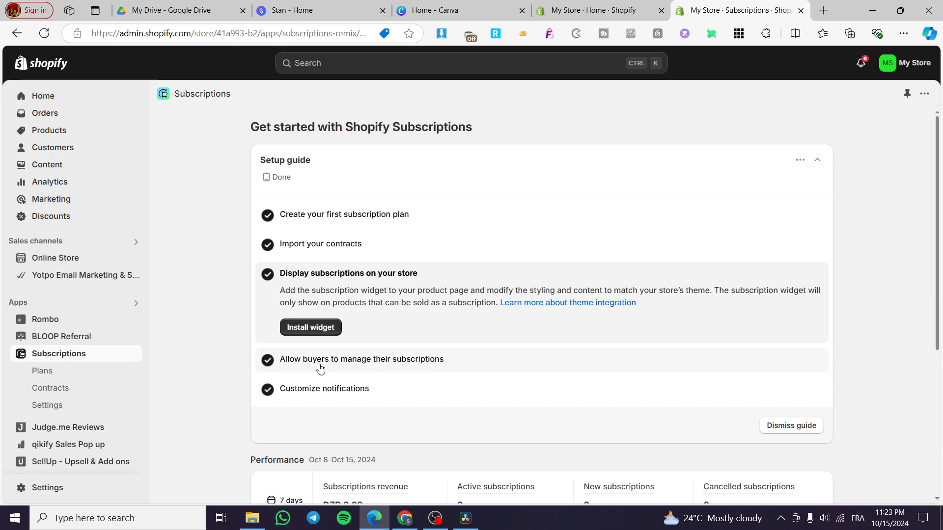
- Open the customer accounts settings from the guide's buyer self-management task and review the login links and subscription management options
left_click(316, 366)
left_click(314, 363)
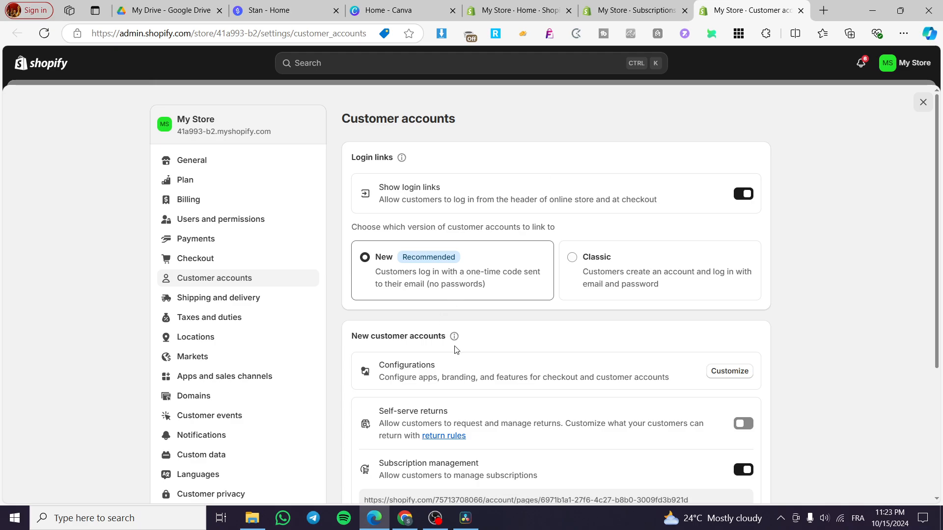
scroll(420, 374, "down", 3)
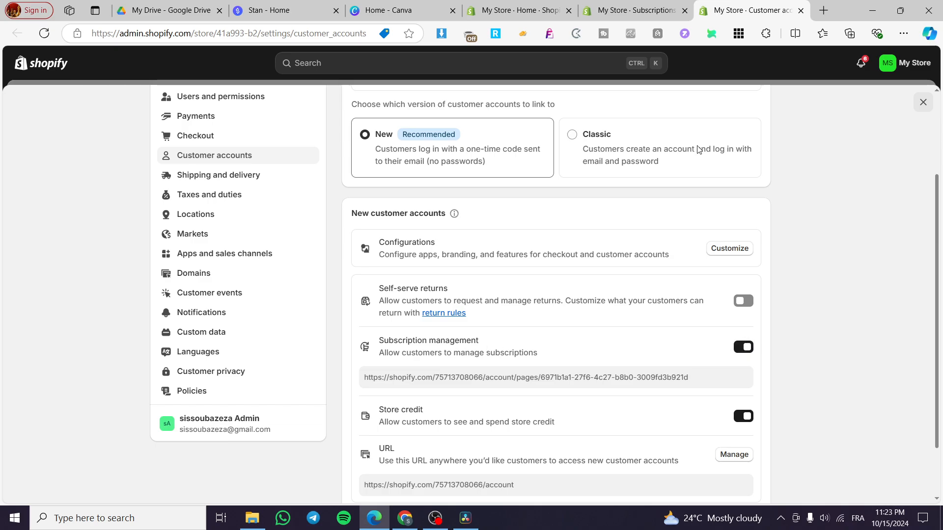
- Return to the Subscriptions setup guide and expand the task for customizing notifications
left_click(633, 10)
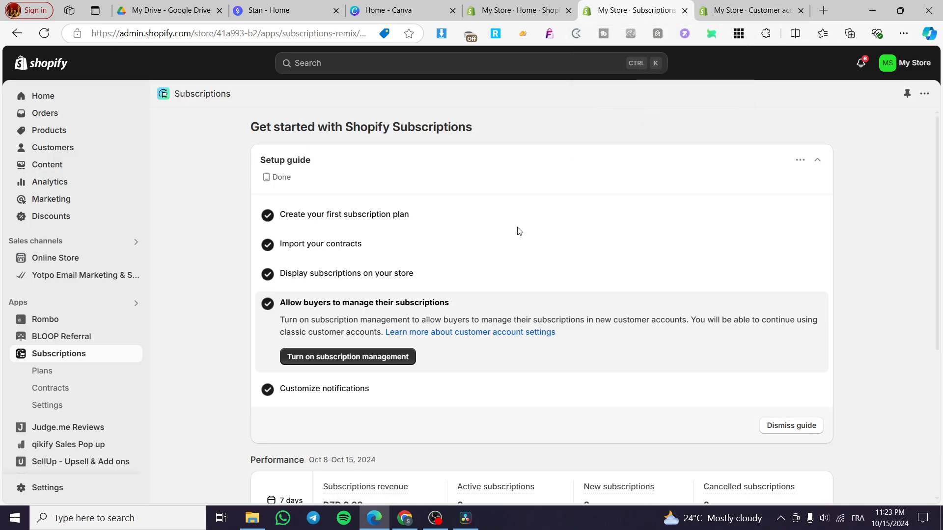
left_click(320, 395)
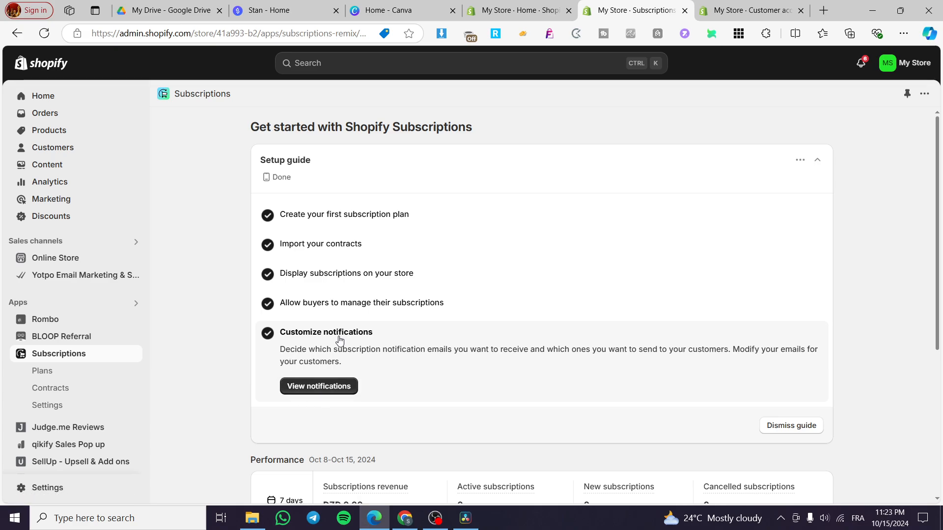